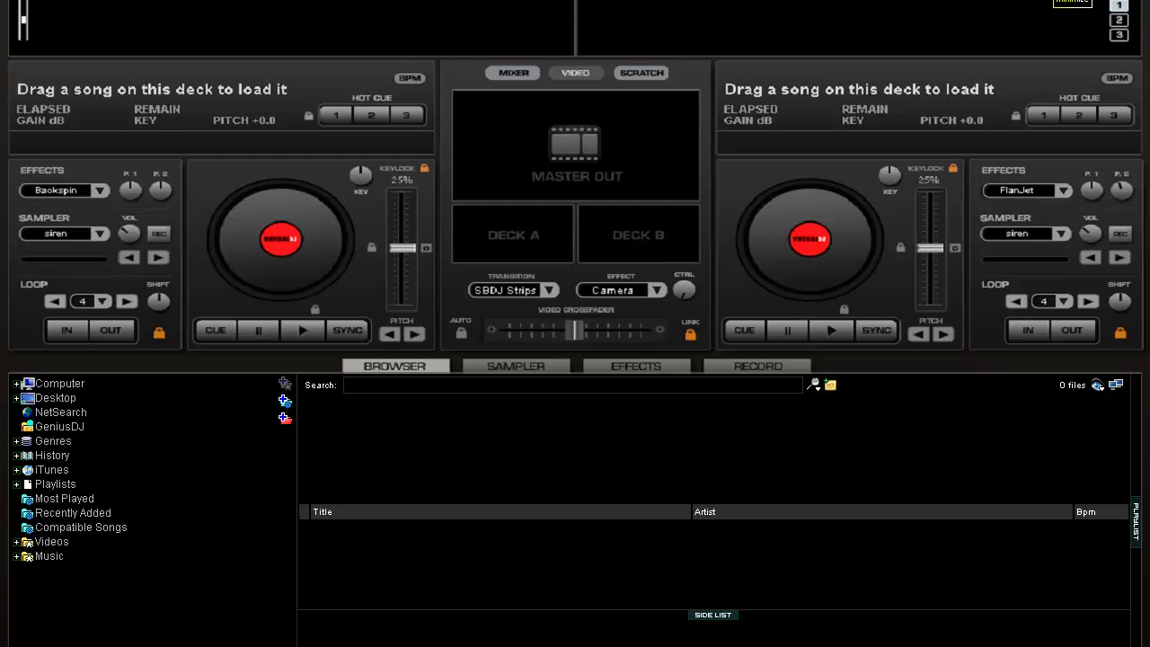
- Minimize Virtual DJ and bring the VirtualDJ PDF document back up from the taskbar
left_click(1071, 0)
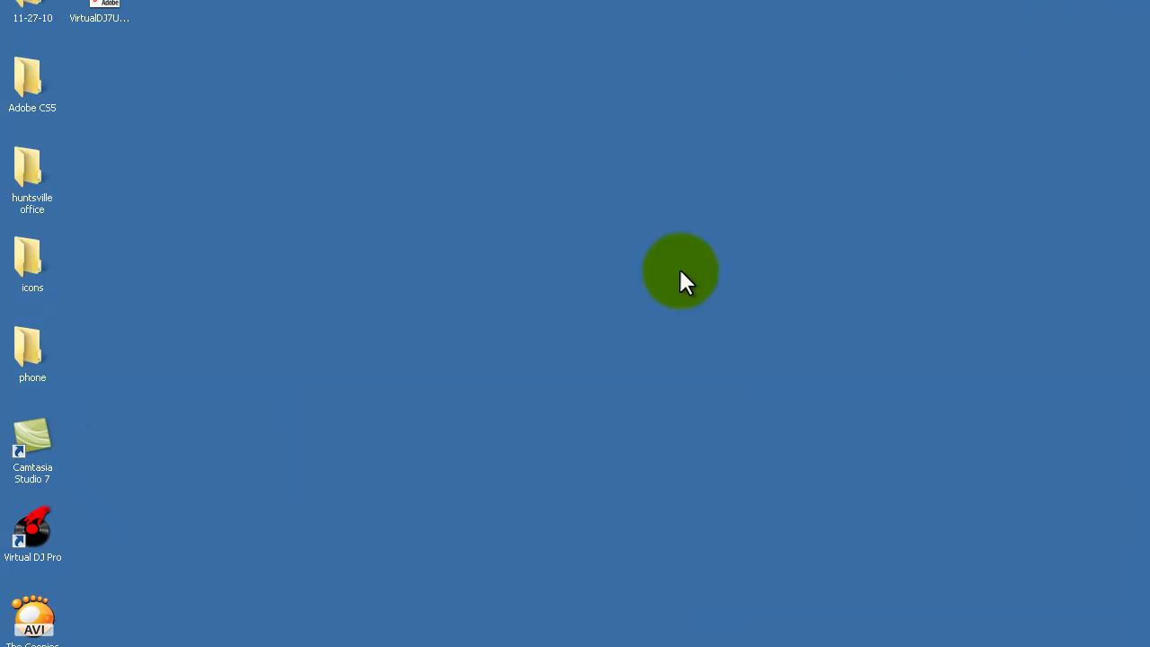
left_click(261, 642)
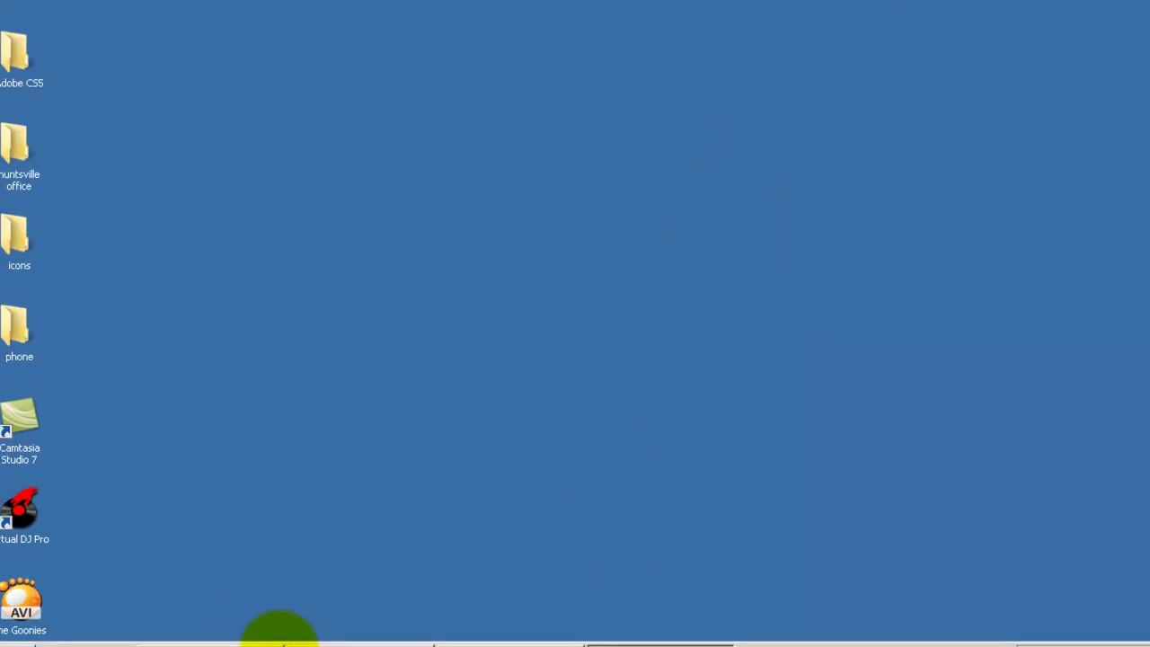
- Restore the Virtual DJ window from the taskbar
left_click(456, 637)
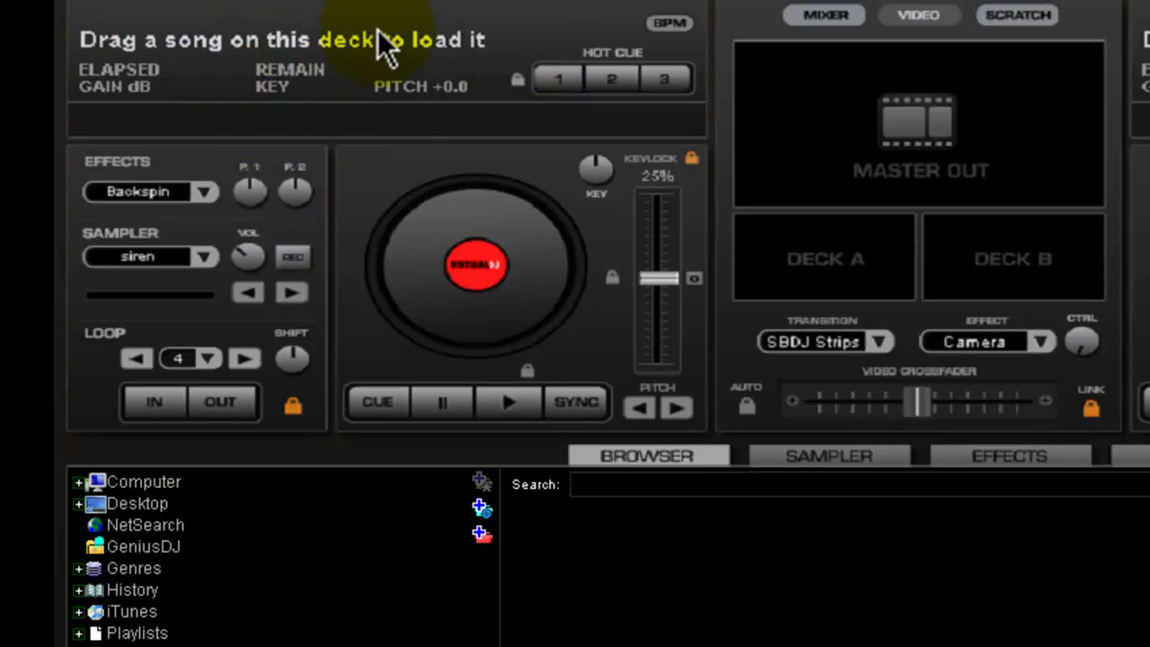
- Load '10 Crack Commandments' from the Rap hiphop folder on Iomega_HDD (F:) onto the left deck
left_click(78, 482)
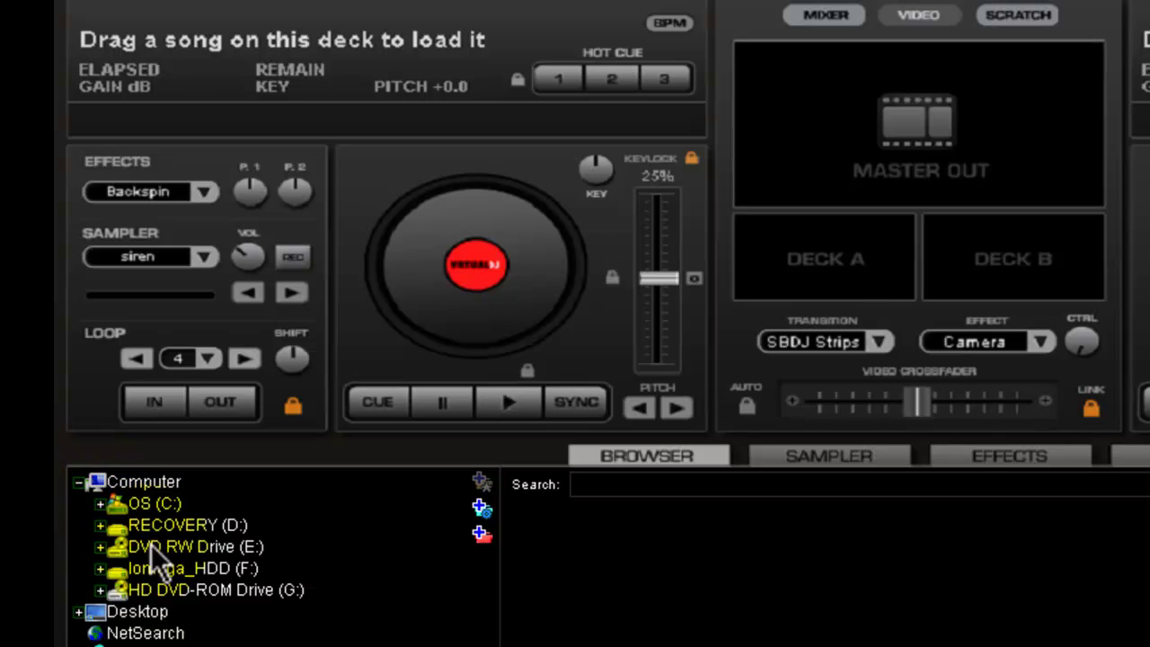
left_click(100, 569)
scroll(100, 570, "down", 4)
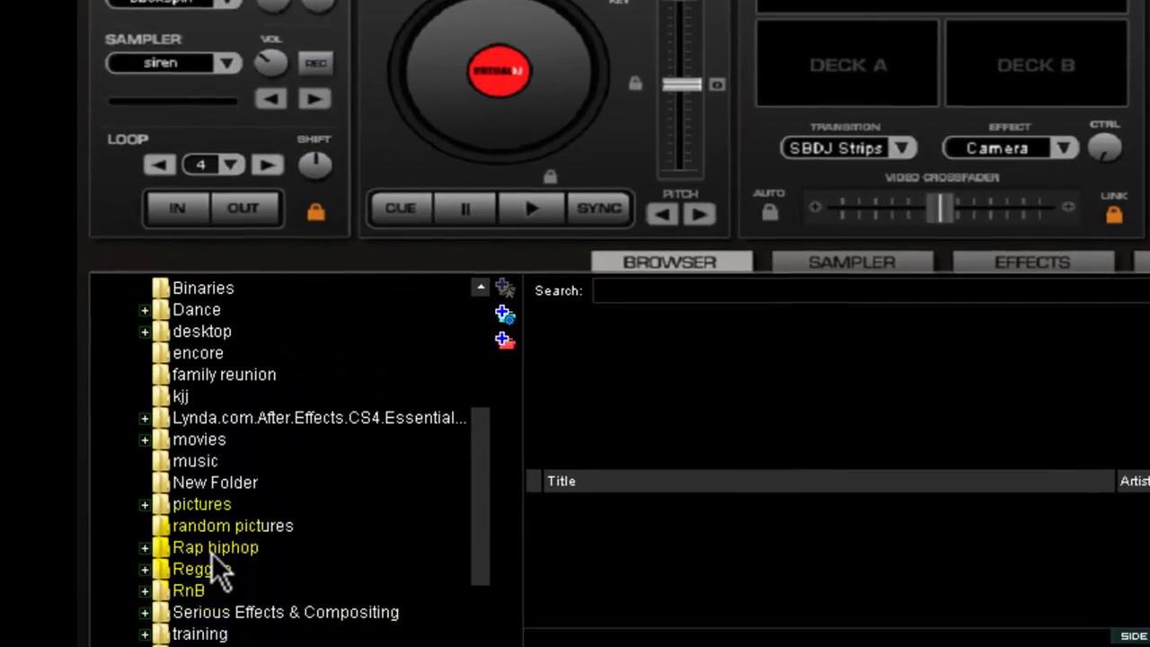
left_click(224, 458)
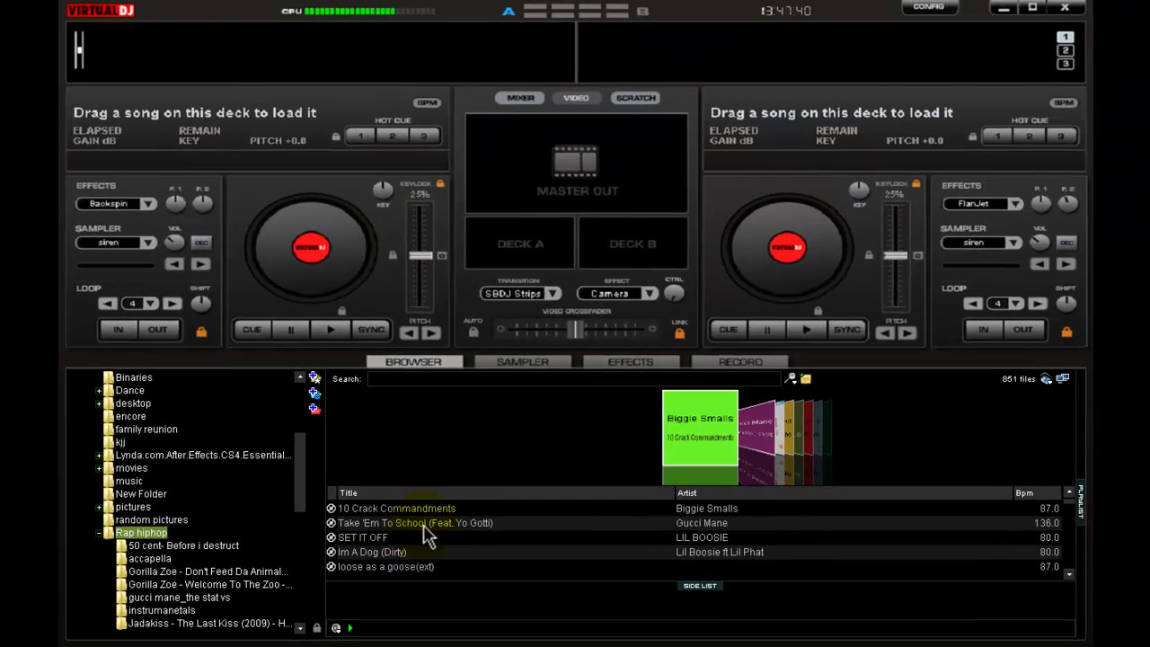
left_click_drag(403, 508, 274, 242)
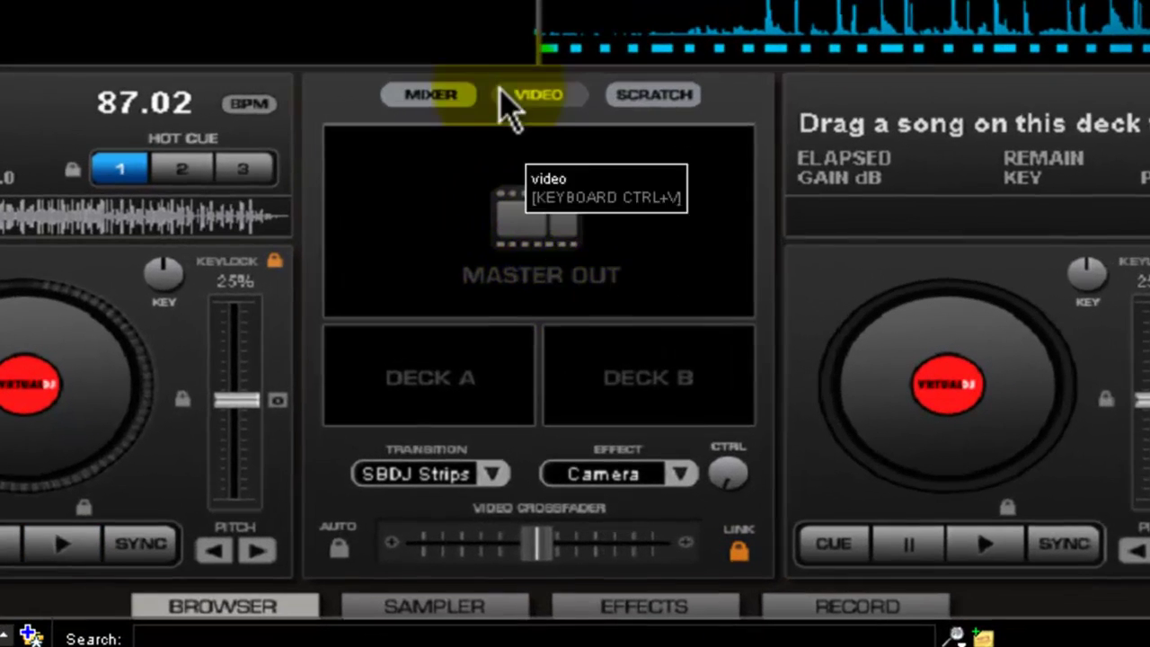
- Show the MIXER panel and slide the crossfader between the two decks
left_click(436, 95)
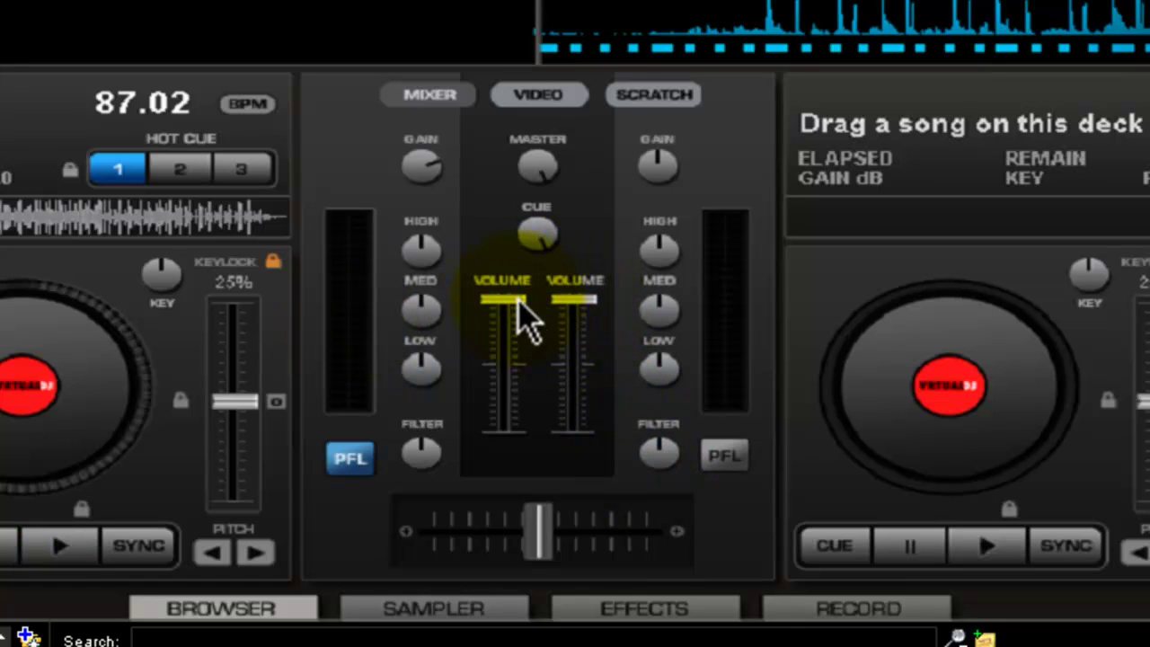
mouse_move(539, 544)
left_mouse_down()
mouse_move(447, 556)
mouse_move(521, 548)
mouse_move(728, 611)
mouse_move(450, 569)
mouse_move(647, 596)
mouse_move(521, 585)
mouse_move(396, 546)
mouse_move(562, 556)
mouse_move(553, 559)
left_mouse_up()
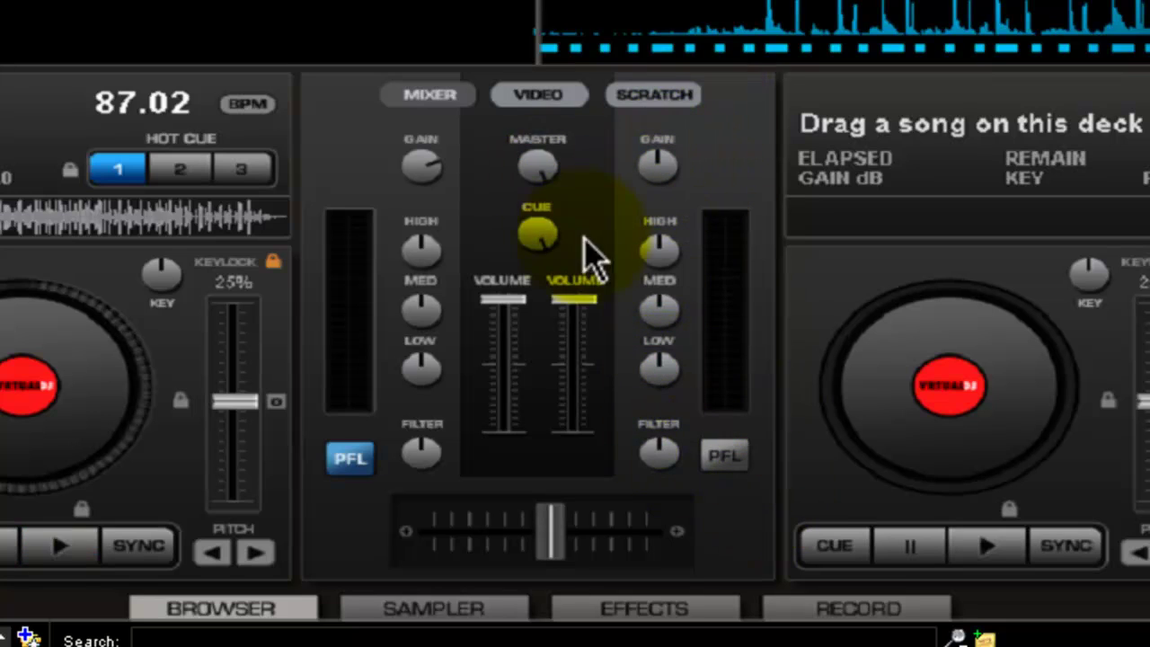
- View the VIDEO controls, then switch the centre panel to the SCRATCH view
left_click(537, 94)
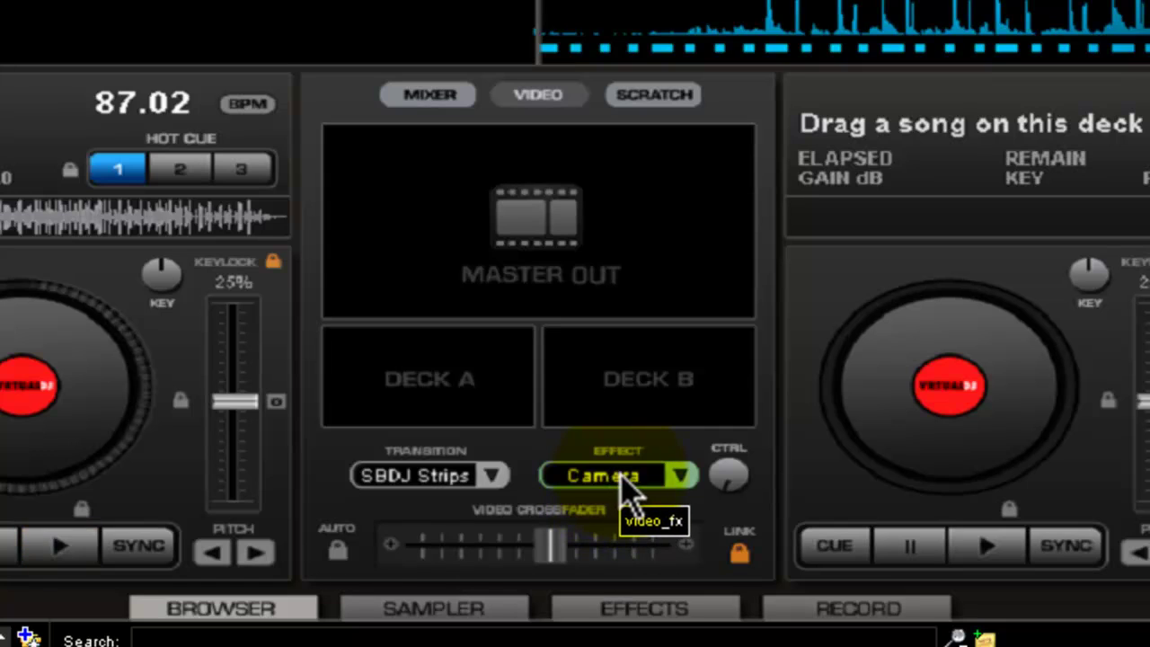
left_click(661, 99)
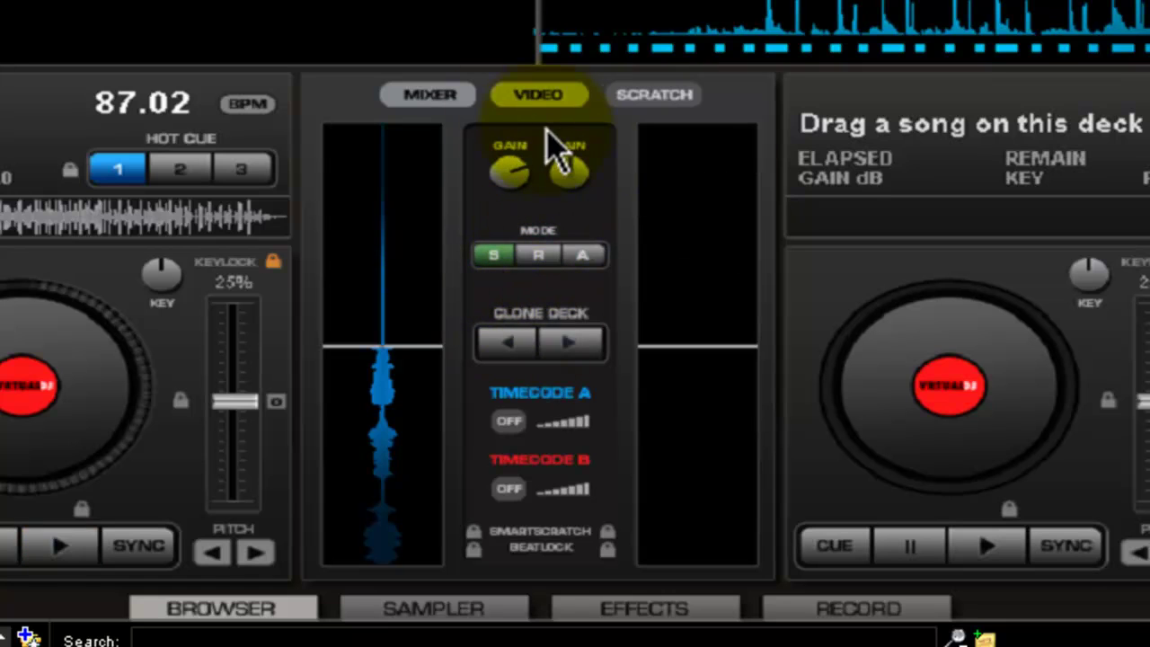
mouse_move(553, 174)
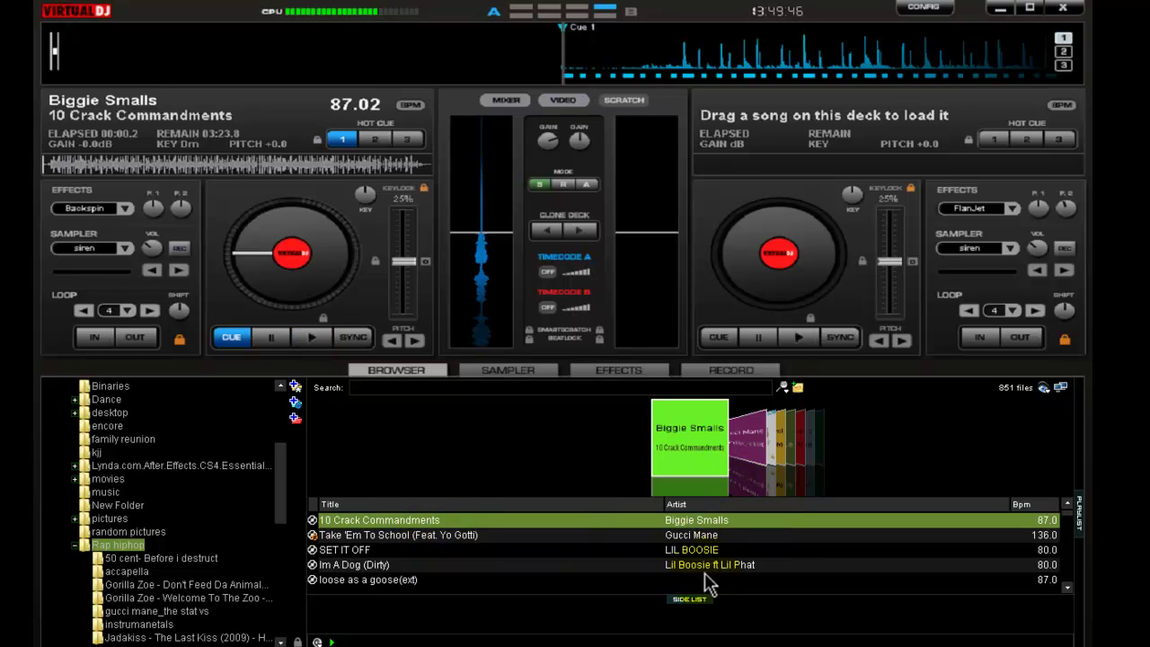
left_click_drag(372, 577, 763, 252)
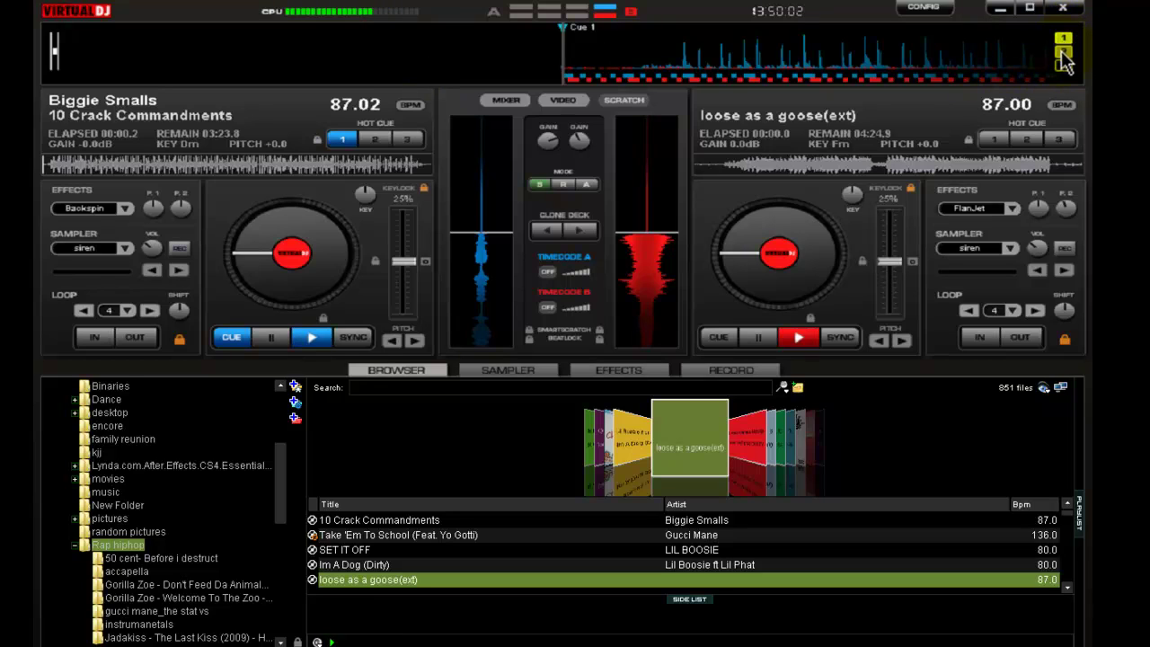
left_click(1063, 63)
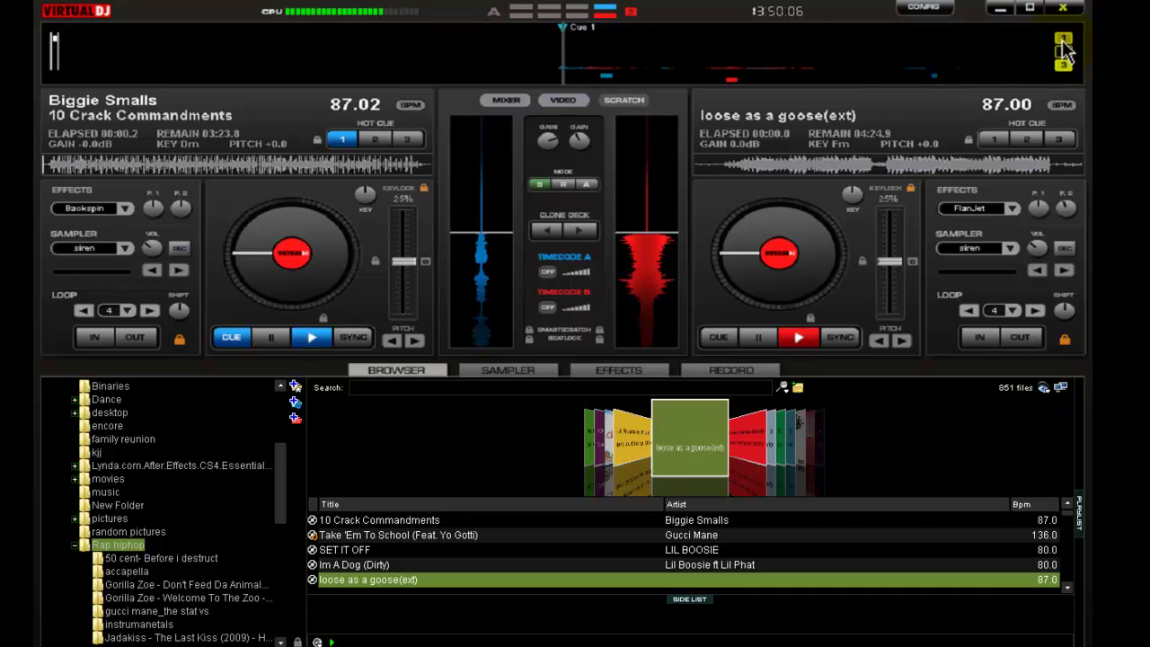
left_click(1064, 51)
left_click(1063, 64)
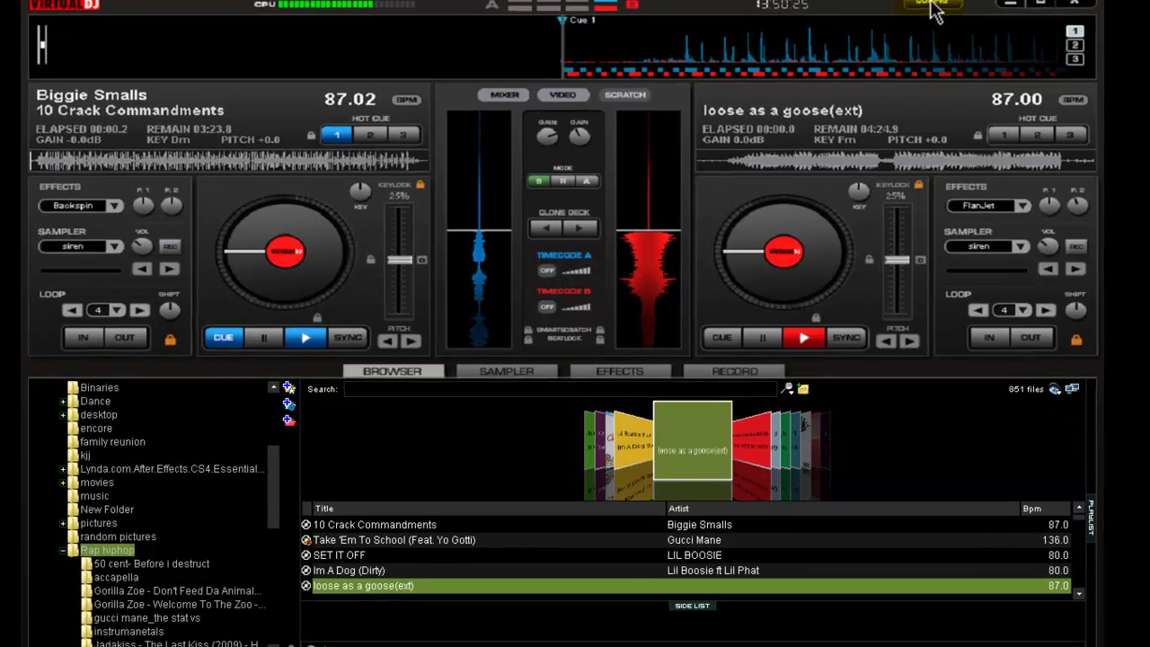
- Open the Virtual DJ Settings dialog, which starts on the Sound Setup page
left_click(934, 8)
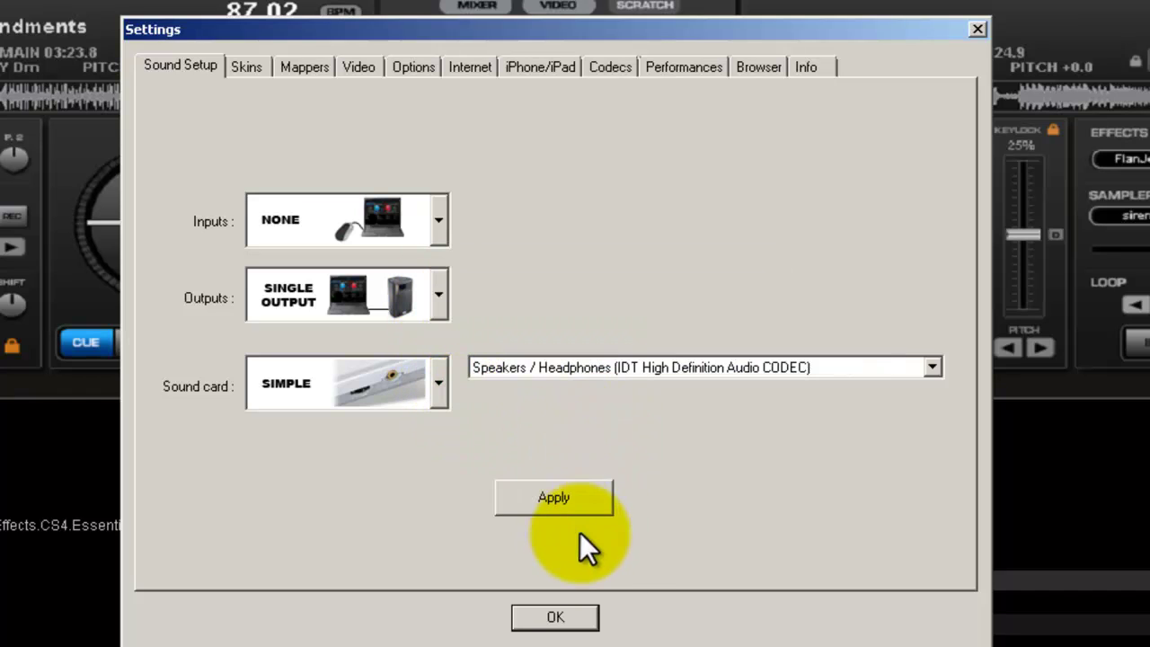
- Apply the VirtualDJ 7 (4 Decks):1280x768 skin, then reopen Settings on the Skins list
left_click(249, 67)
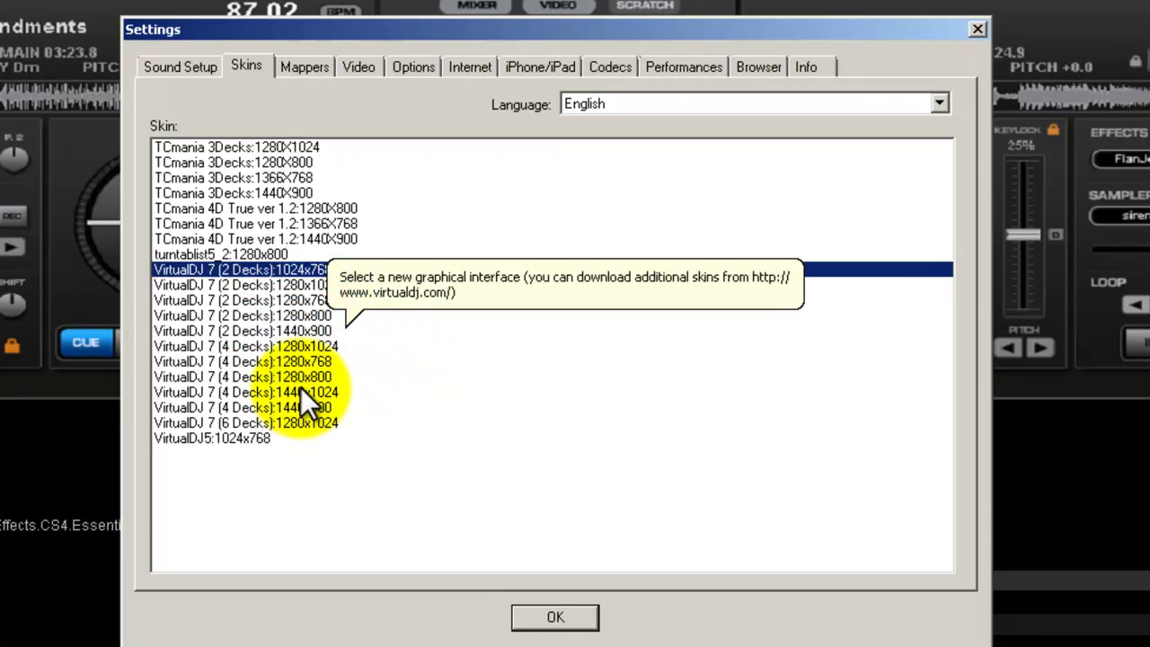
left_click(303, 362)
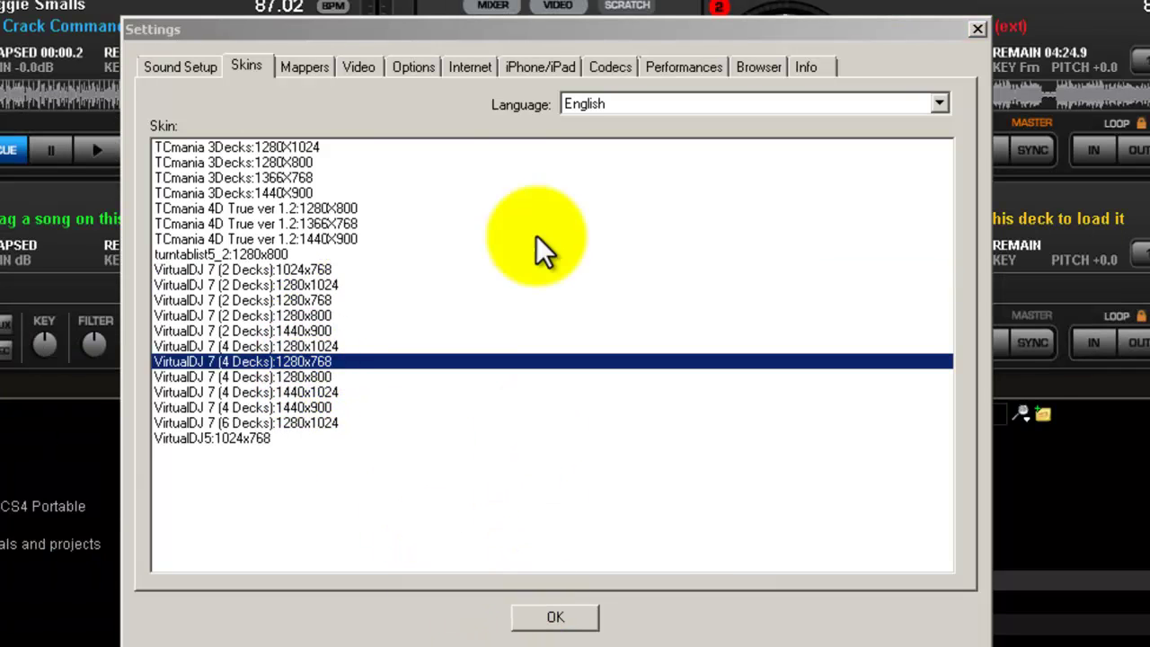
left_click(553, 618)
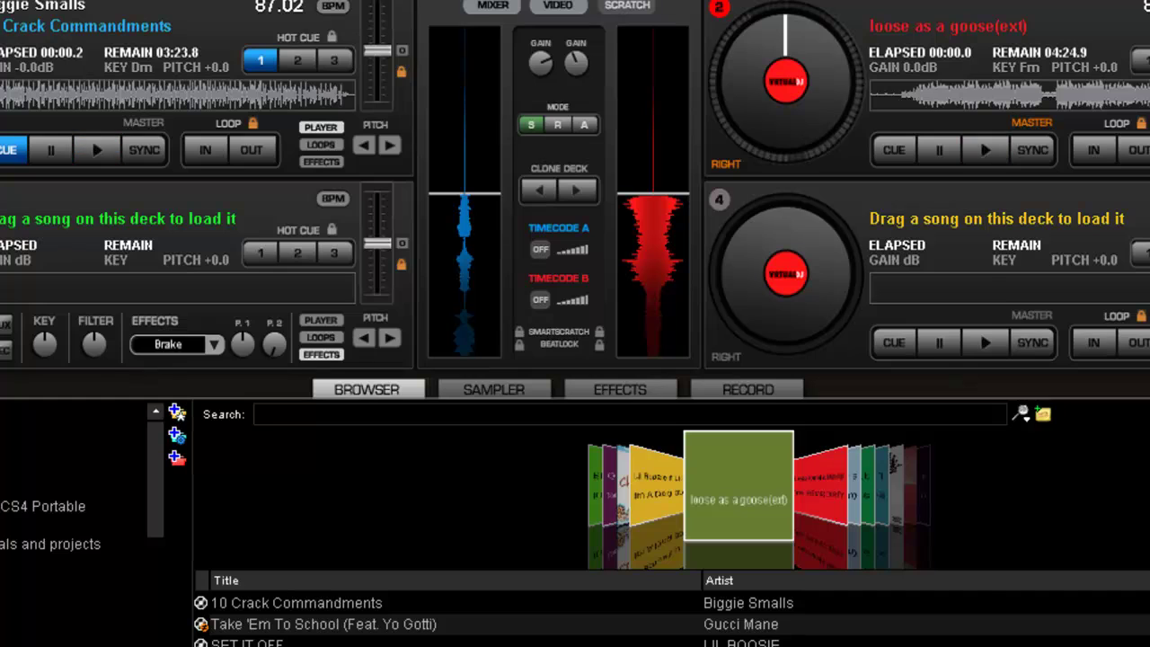
left_click(1145, 3)
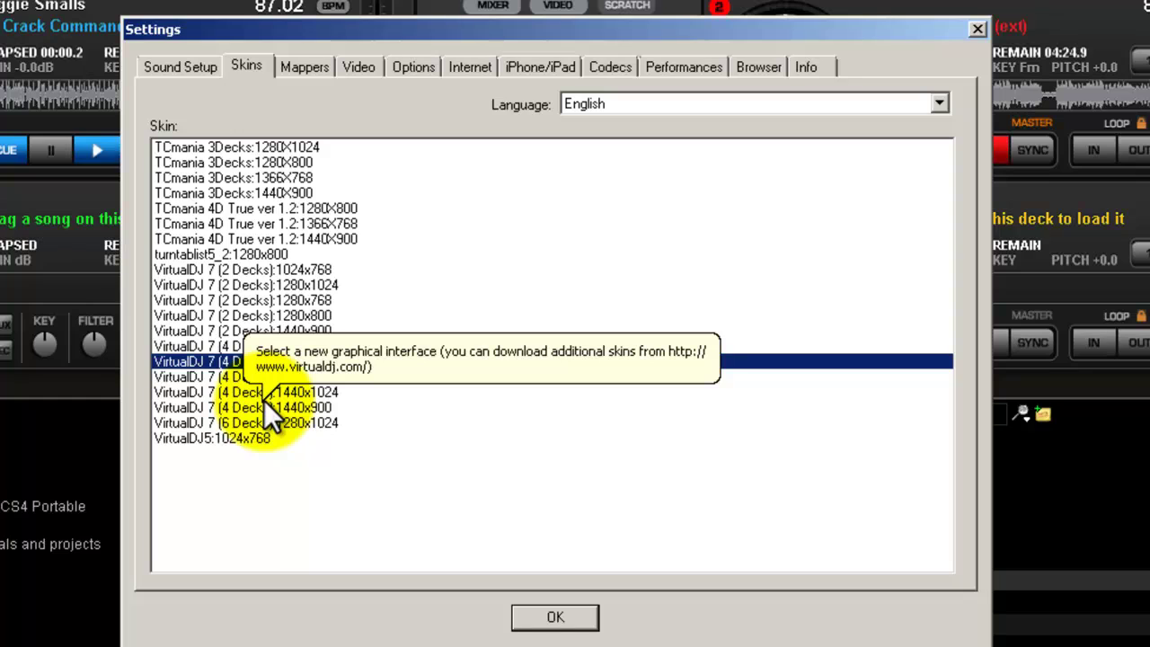
- Review the Mappers keyboard mappings, then view the Video output settings
left_click(296, 65)
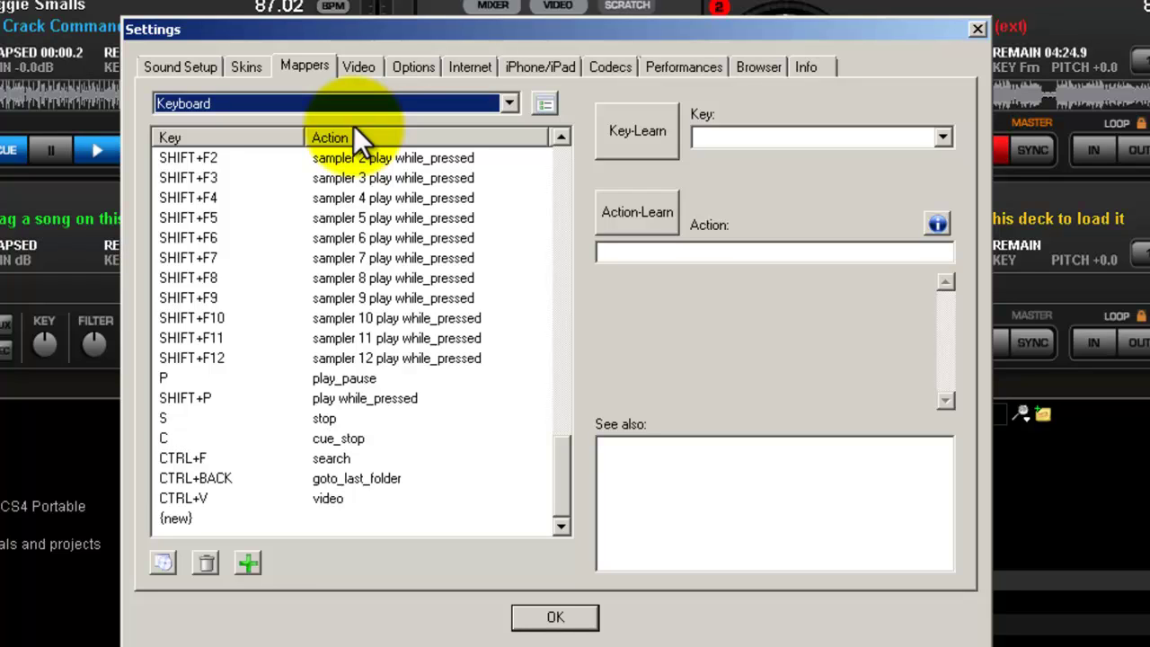
left_click(360, 71)
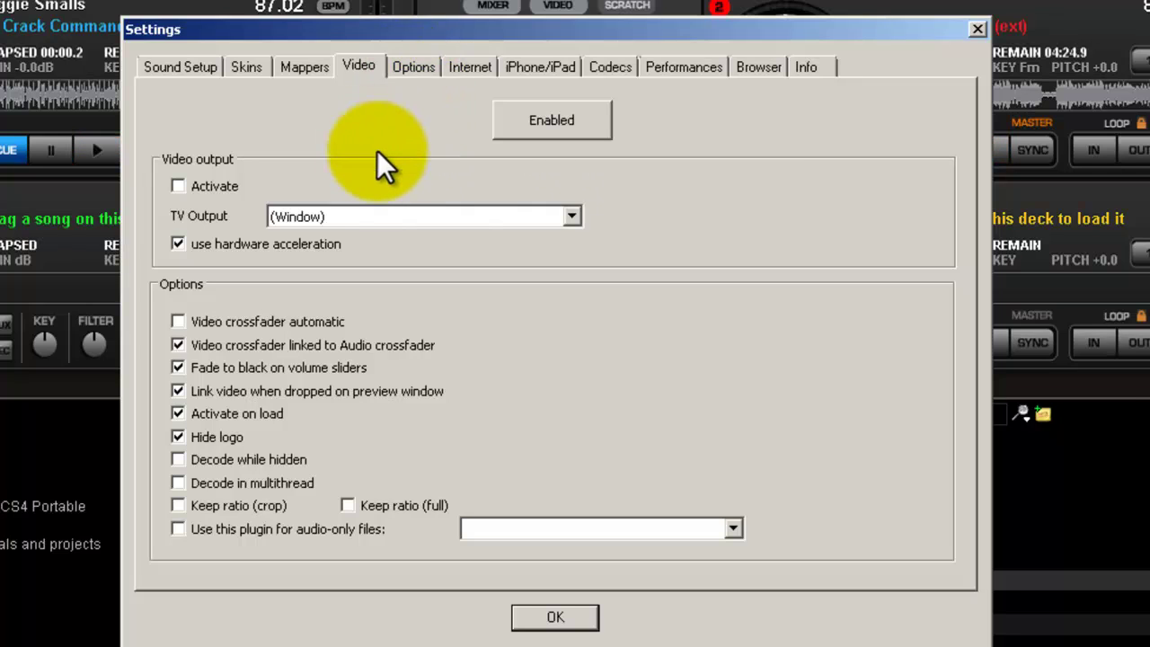
- View the Options page: Crossfader Full, Pitch Range ±25%, Jog Mode Vinyl, Auto Gain Auto+Remember
left_click(418, 63)
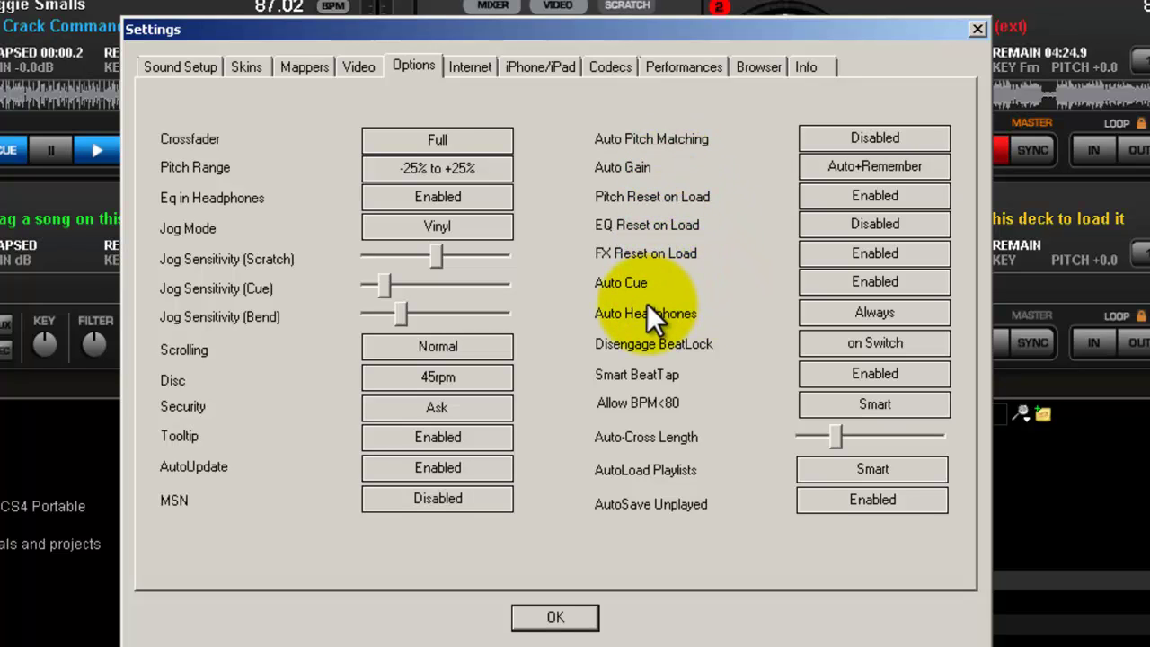
- Review the Internet NetSearch and MusicGroups settings, then view the iPhone/iPad remote settings
left_click(465, 64)
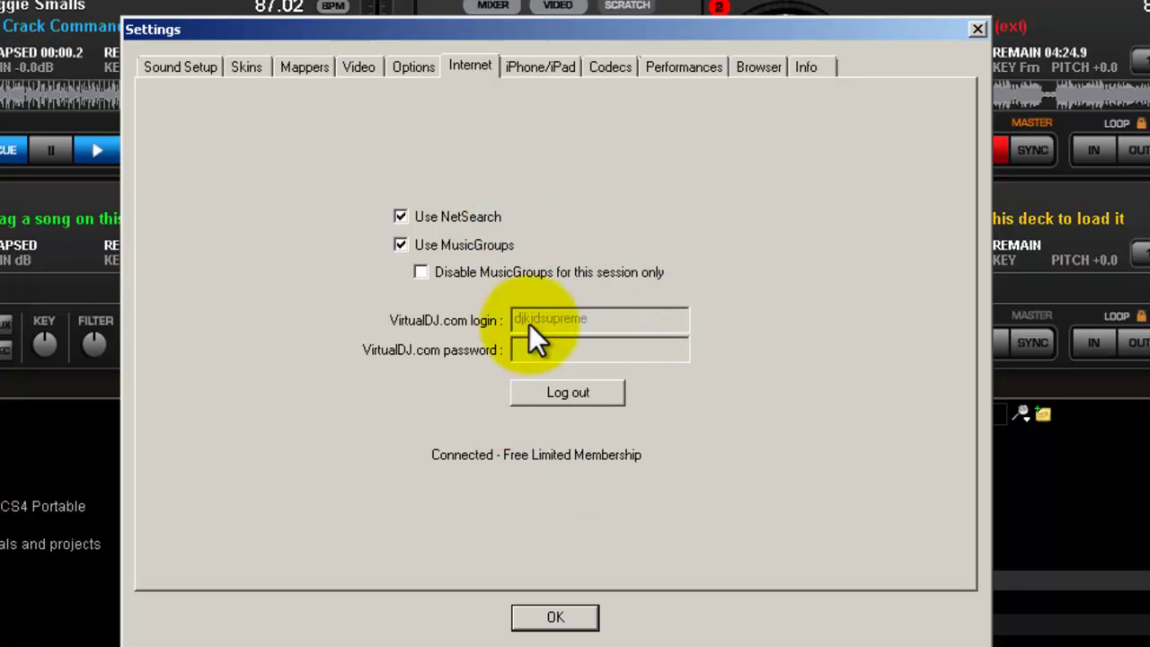
left_click(556, 69)
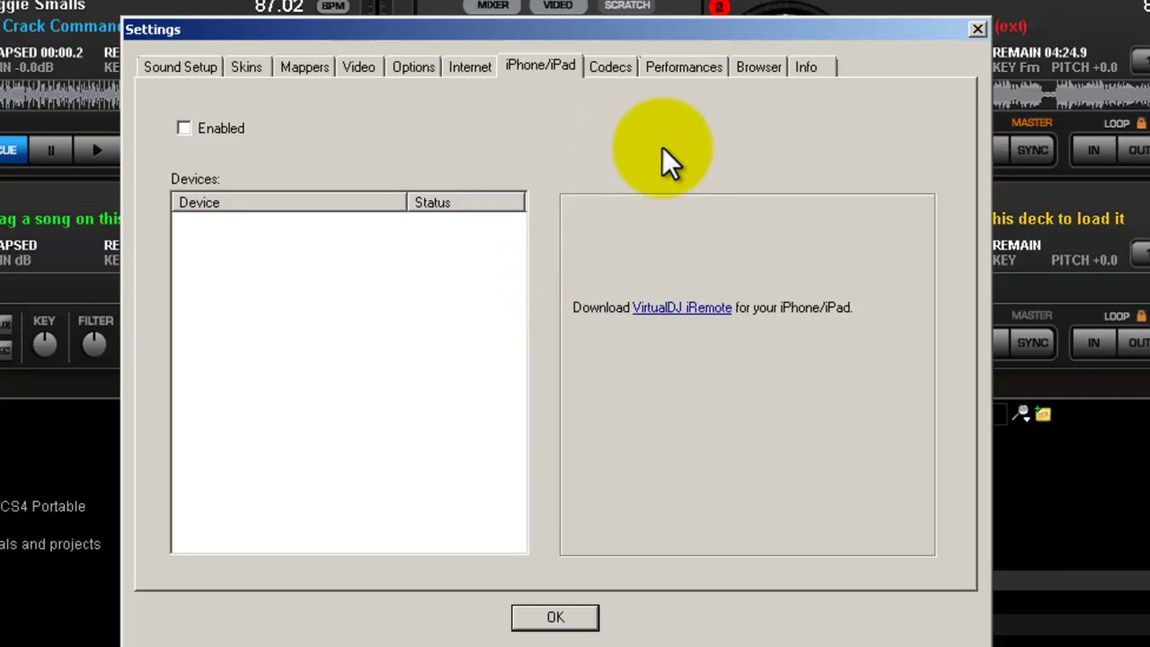
- Review the codec list, then the Performances page: latency Auto, Safe Mode, Optimize for Quality, 15 mn pre-load
left_click(620, 67)
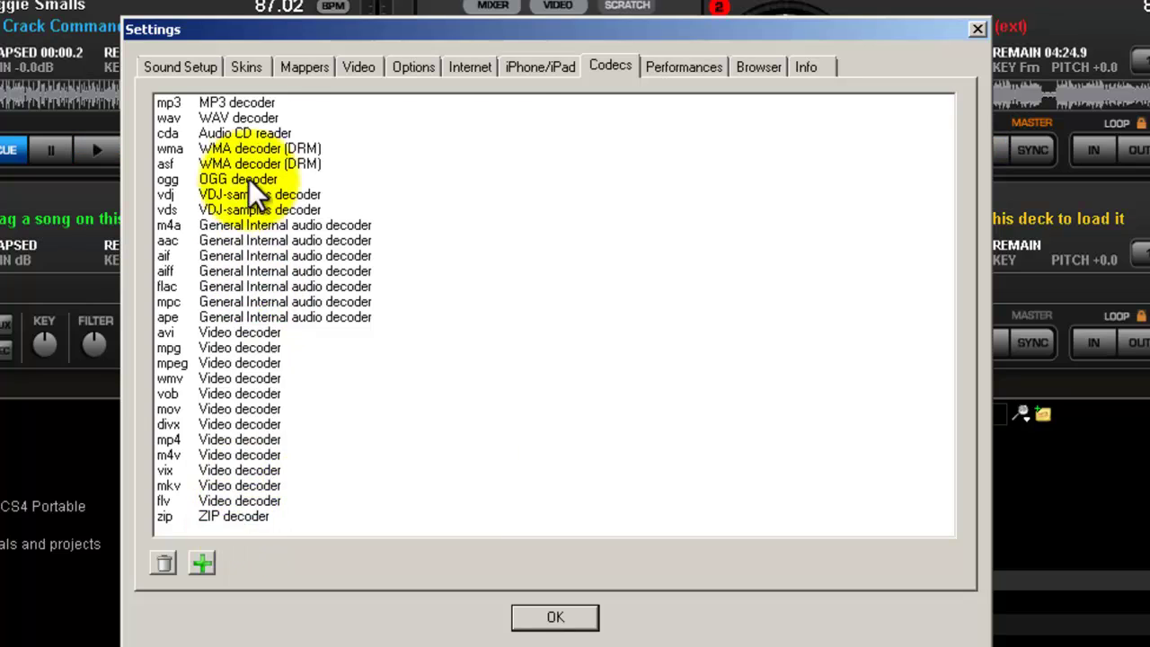
left_click(707, 77)
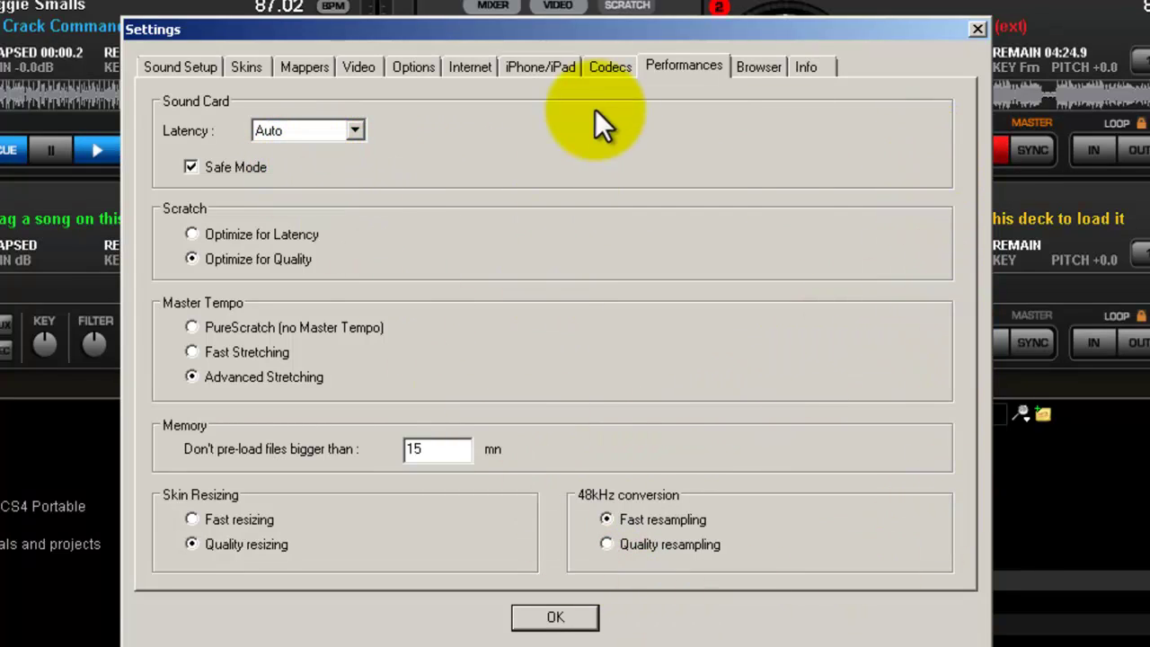
- Review the Browser database settings, then the Info page showing version 7.0.2 Pro (b347)
left_click(765, 73)
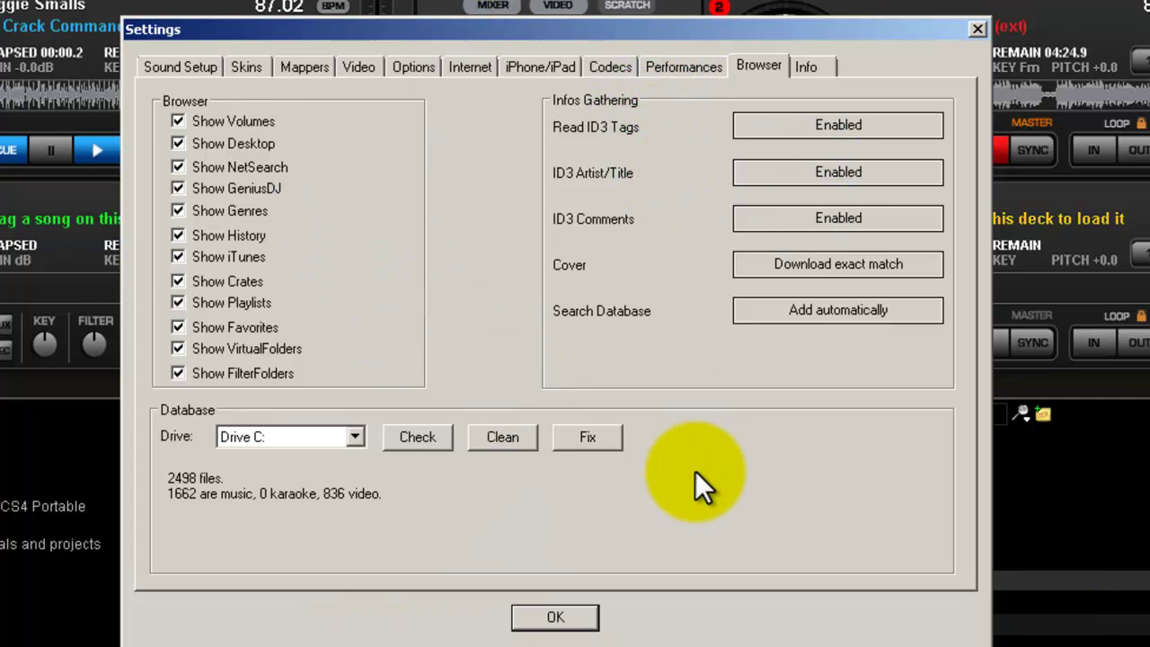
left_click(815, 69)
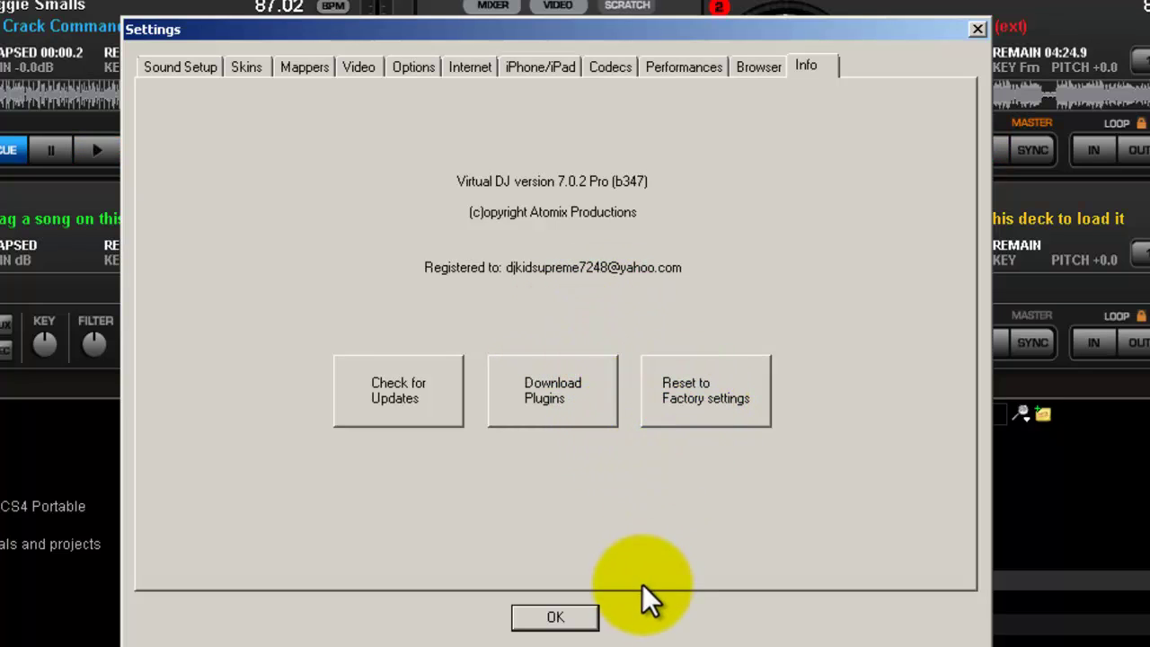
- Confirm with OK to leave Settings and return to the four-deck view with both tracks loaded
left_click(554, 618)
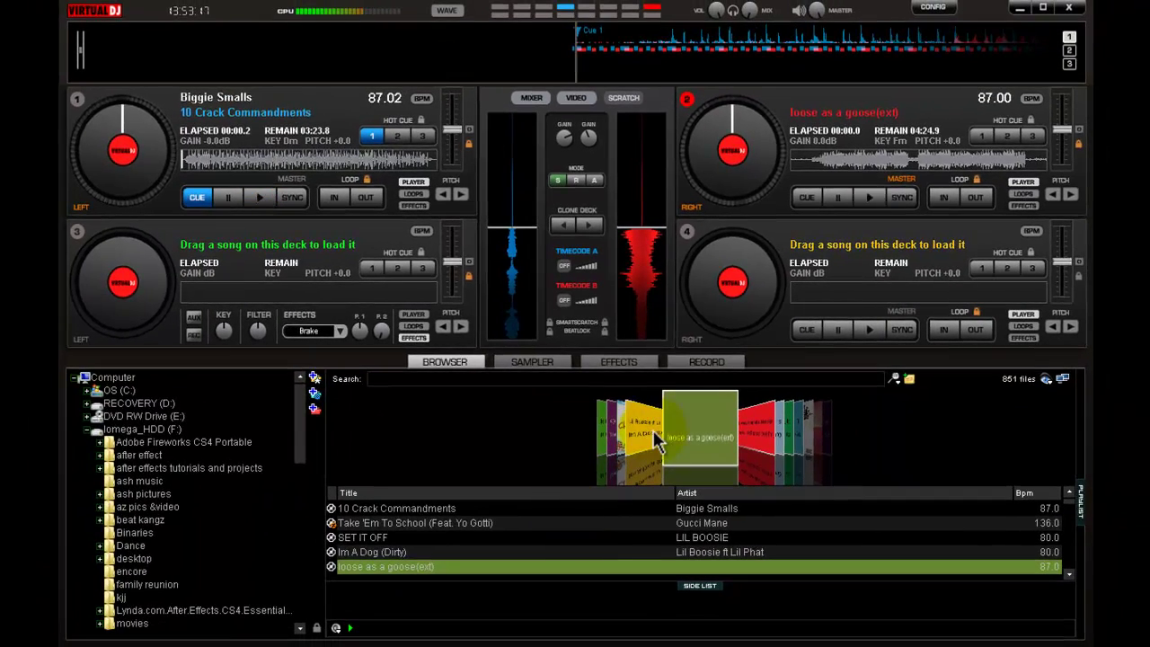